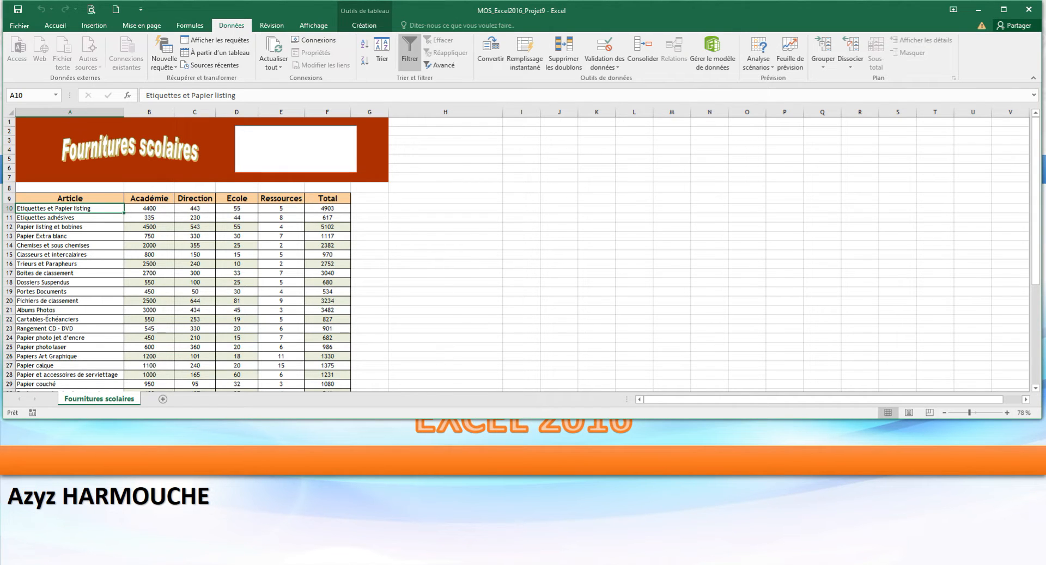
Switch to the Word instructions document and read the Tâche 1 requirements
key("alt+Tab")
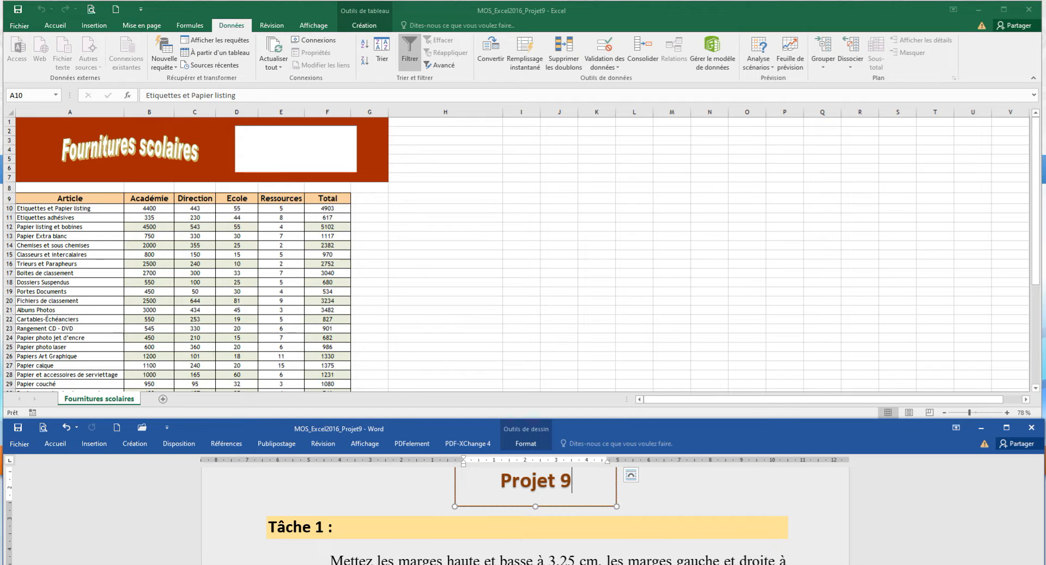
double_click(304, 496)
scroll(523, 512, "down", 2)
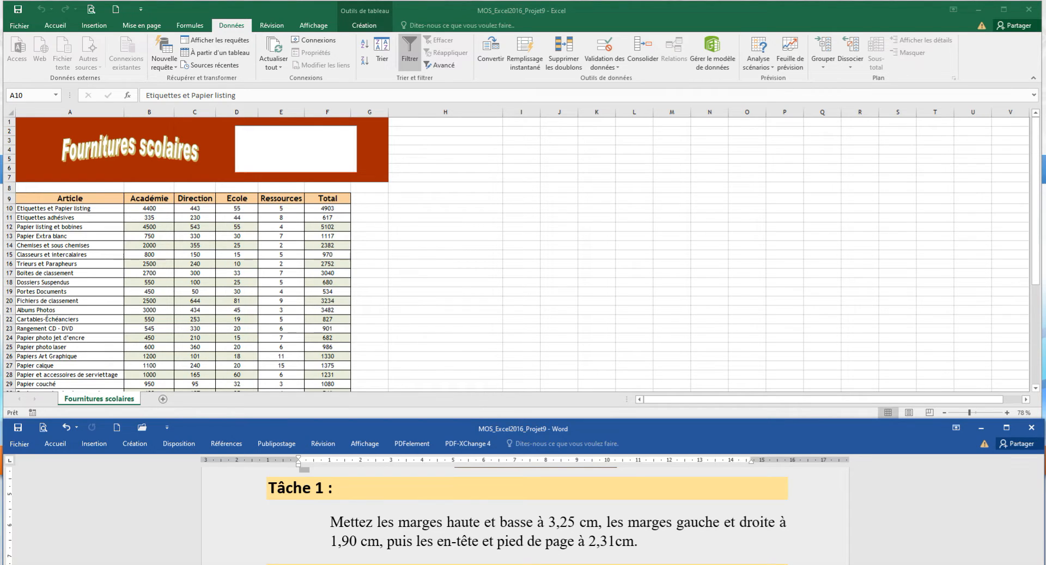
In the Excel workbook, open the custom page margins and set the top and bottom margins to 3.25 cm
left_click(69, 208)
left_click(237, 208)
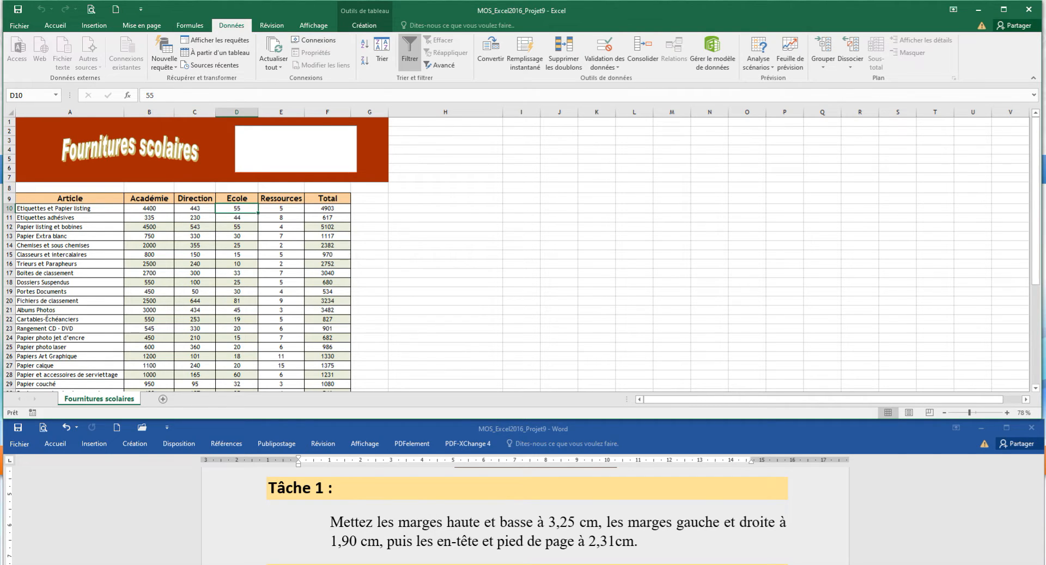
left_click(141, 25)
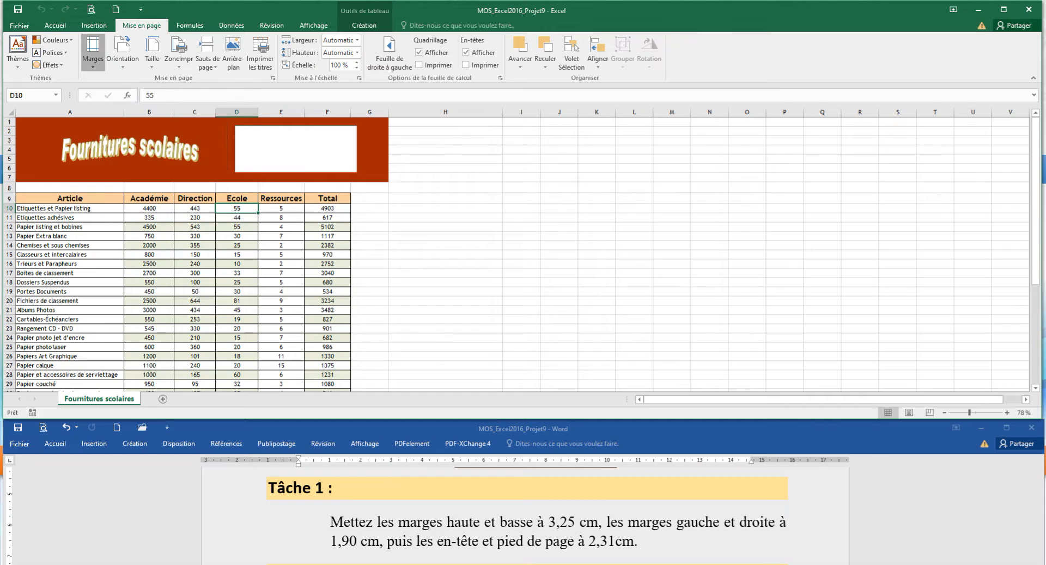
left_click(93, 55)
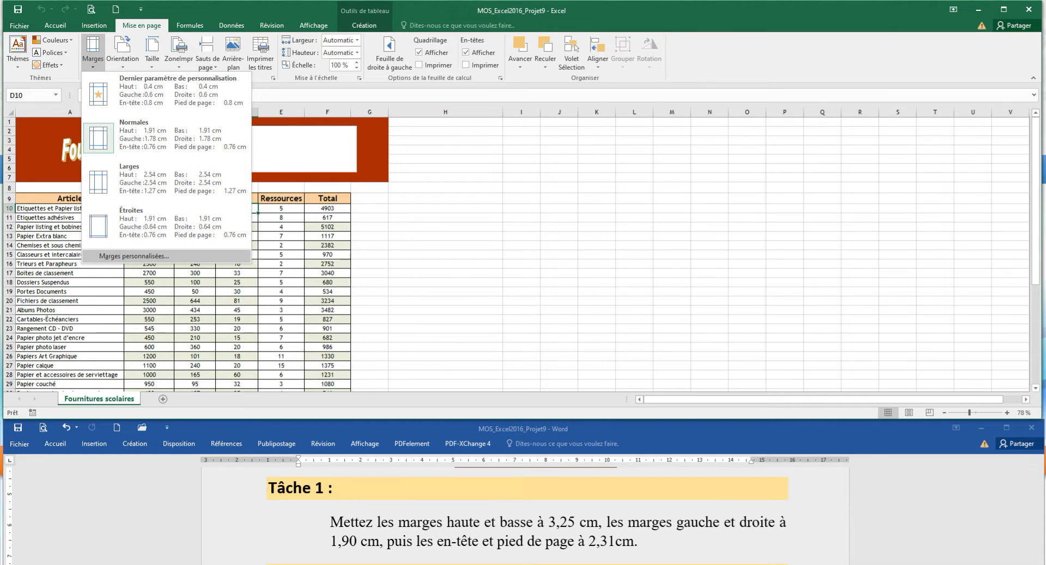
left_click(134, 256)
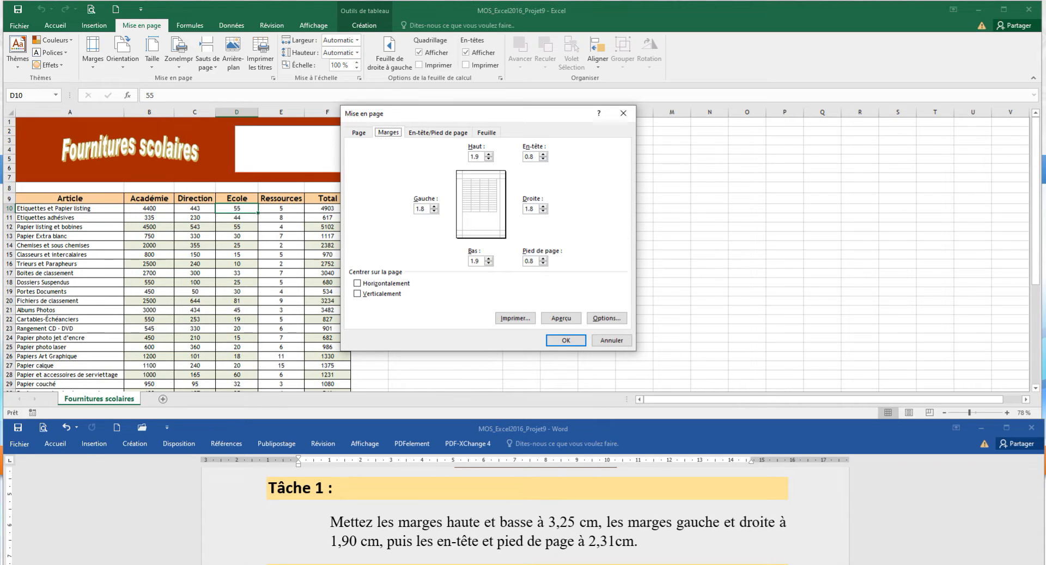
left_click(488, 154)
left_click(478, 157)
key("BackSpace")
type("25")
left_click(475, 262)
double_click(476, 261)
type("3.25")
Set the left and right page margins to 1.9 cm
left_click(434, 206)
left_click(434, 212)
left_click(425, 209)
key("BackSpace")
type("9")
left_click(531, 209)
key("BackSpace")
type("9")
Set the header and footer margins to 2.31 cm and apply the page setup
left_click(543, 155)
left_click(534, 156)
type("1")
left_click(543, 258)
left_click(534, 261)
type("1")
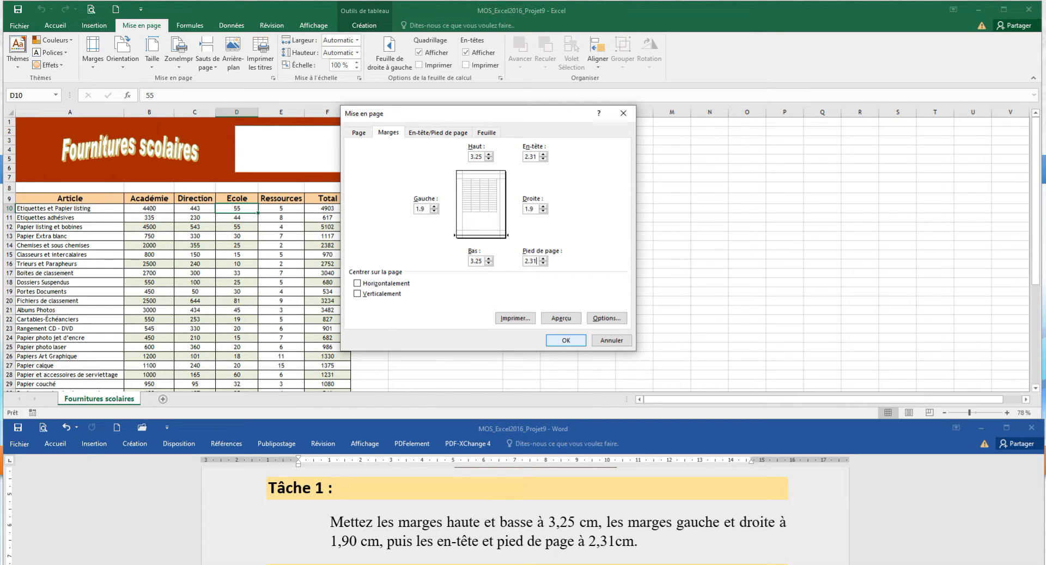
key("Return")
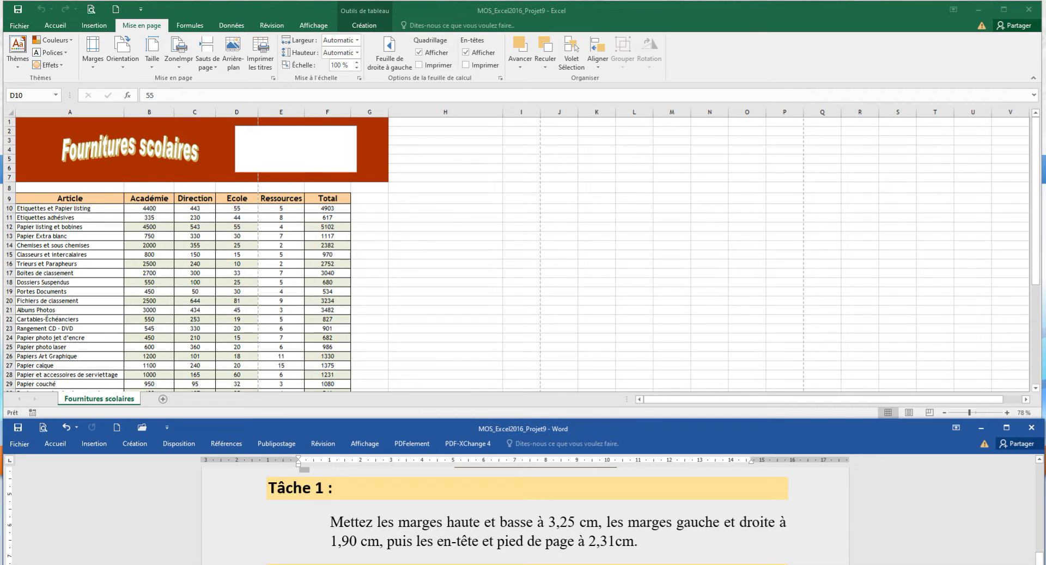
Check Tâche 2 in the Word instructions, then hide rows 29 and 30 of the Fournitures scolaires sheet in Excel
scroll(525, 516, "down", 4)
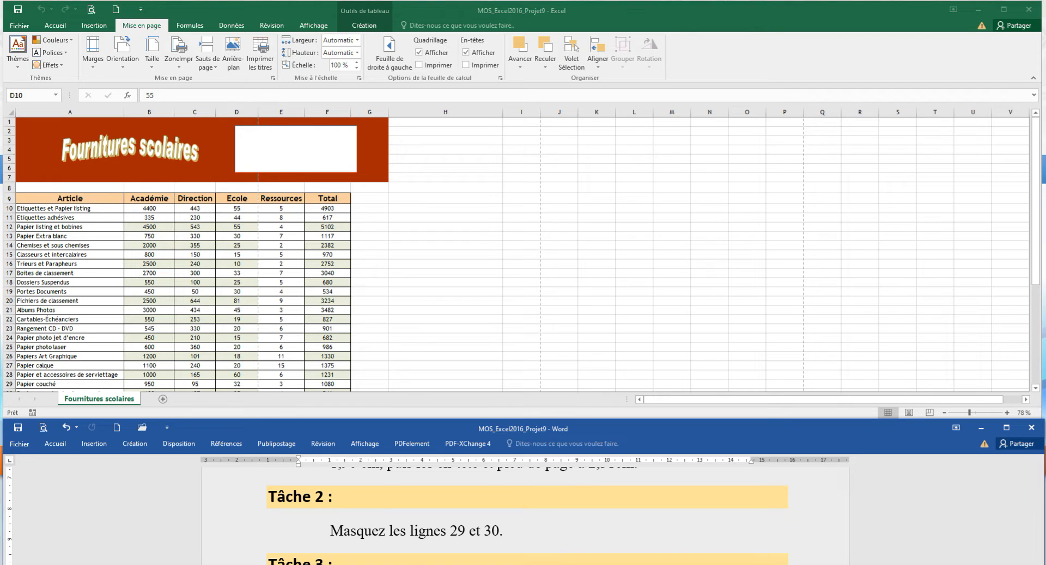
key("alt+Tab")
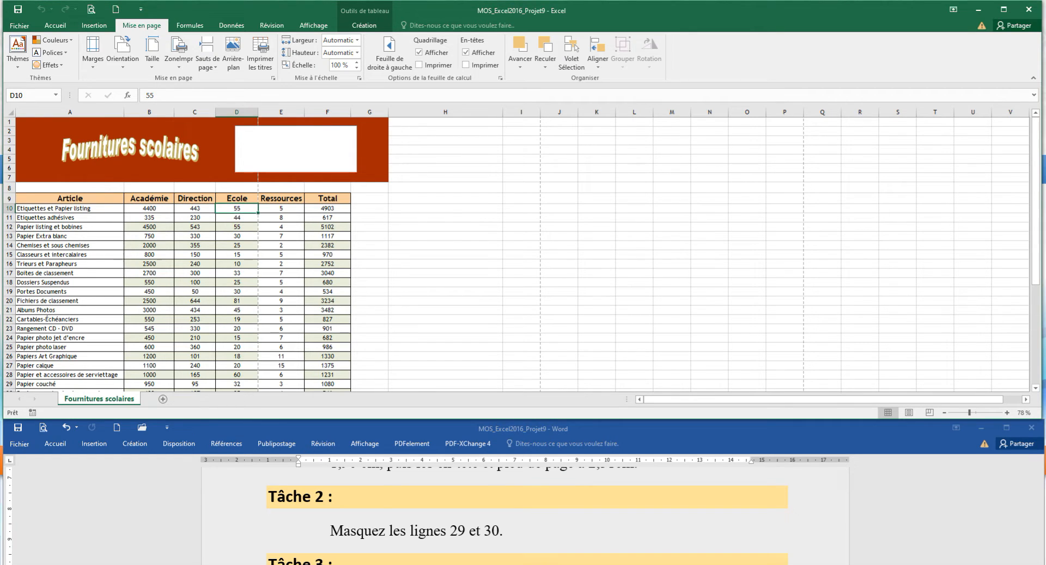
scroll(515, 253, "down", 3)
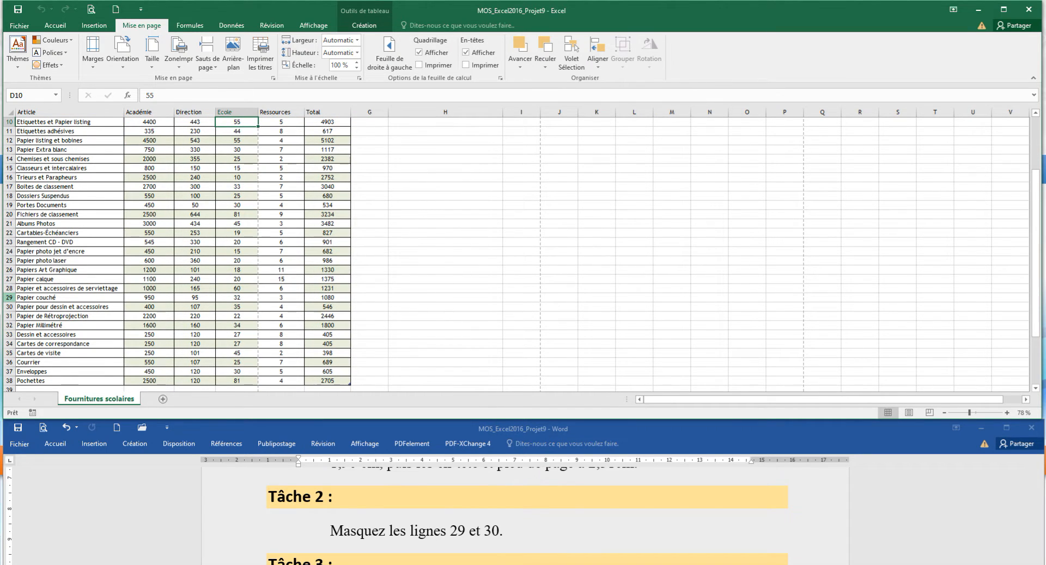
left_click_drag(8, 297, 9, 306)
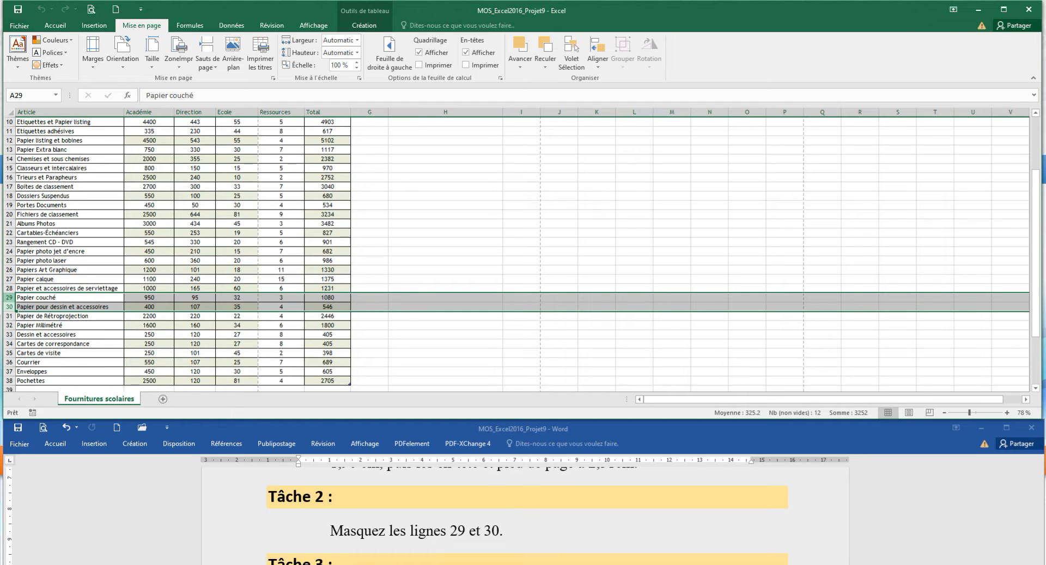
right_click(10, 299)
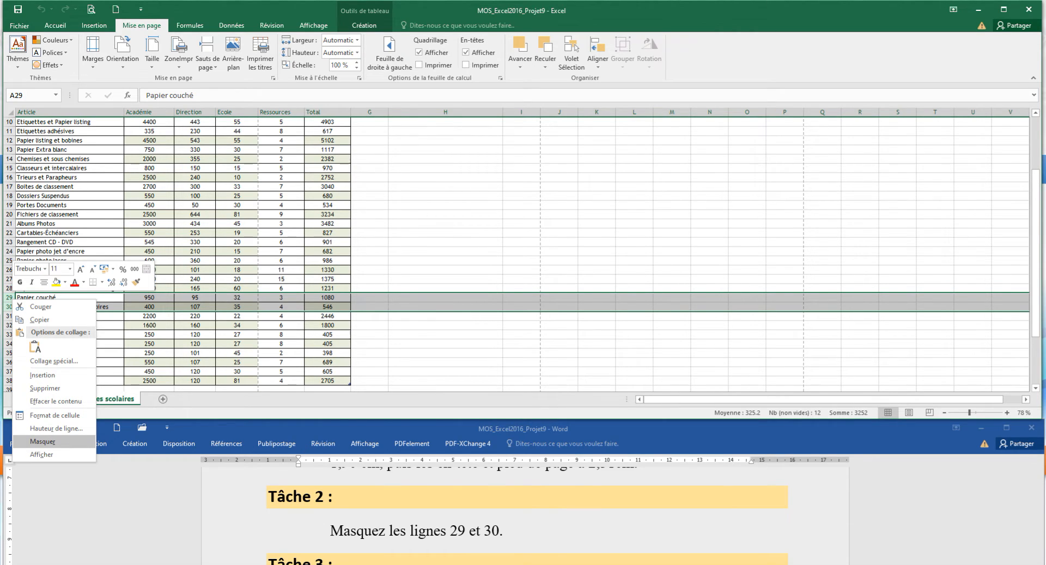
left_click(43, 442)
left_click(65, 307)
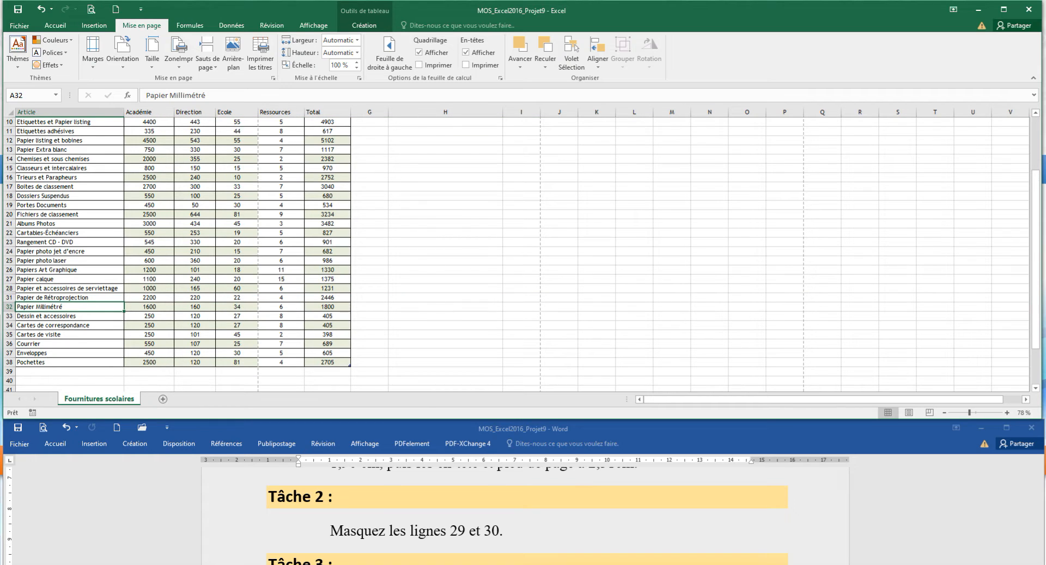
Read Tâche 3 in the Word instructions and examine how the WordArt banner and row 9 behave during vertical scrolling in Excel
scroll(525, 517, "down", 3)
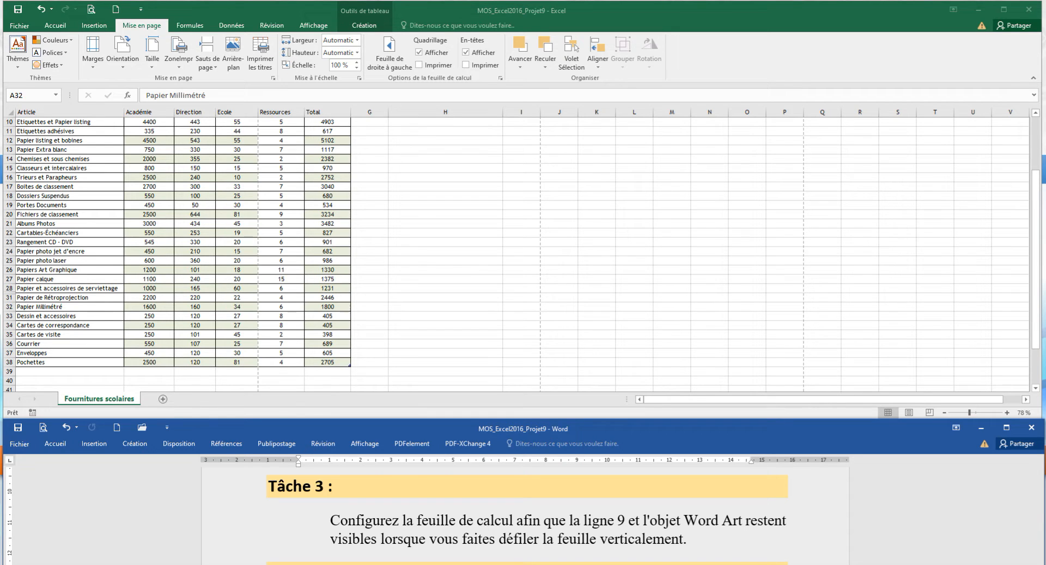
scroll(245, 253, "up", 3)
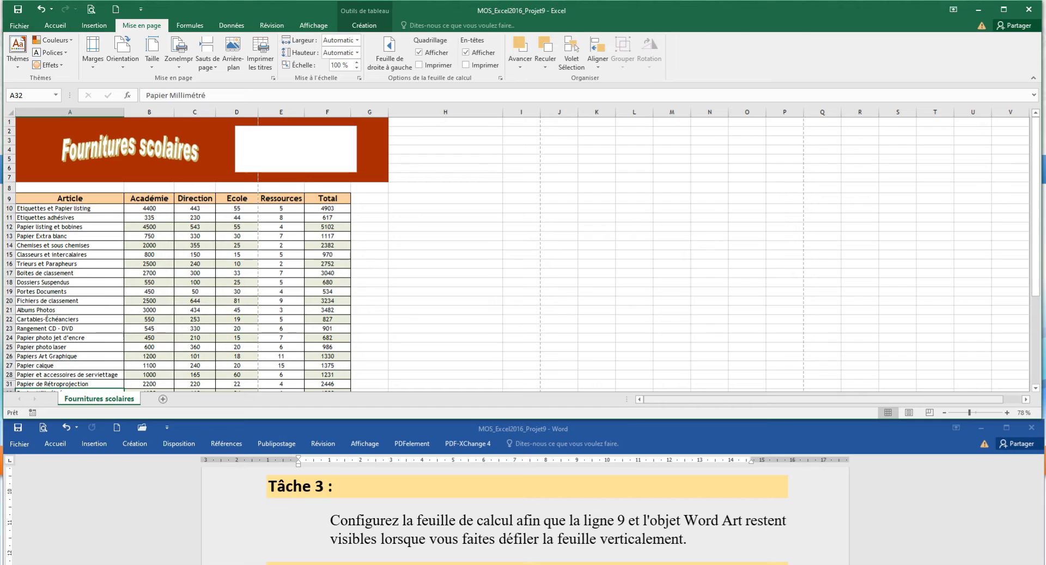
left_click(747, 236)
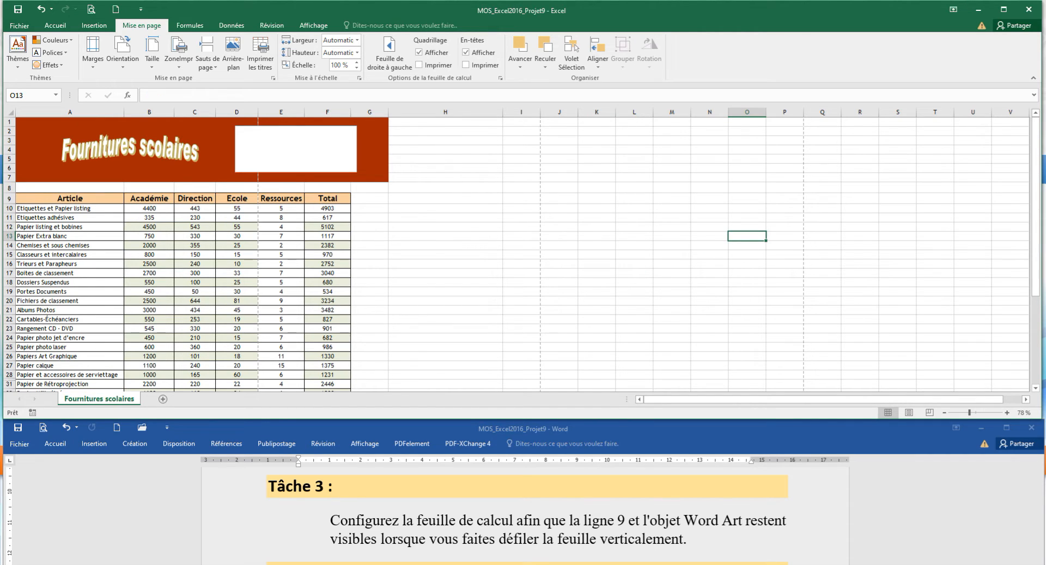
scroll(516, 253, "down", 2)
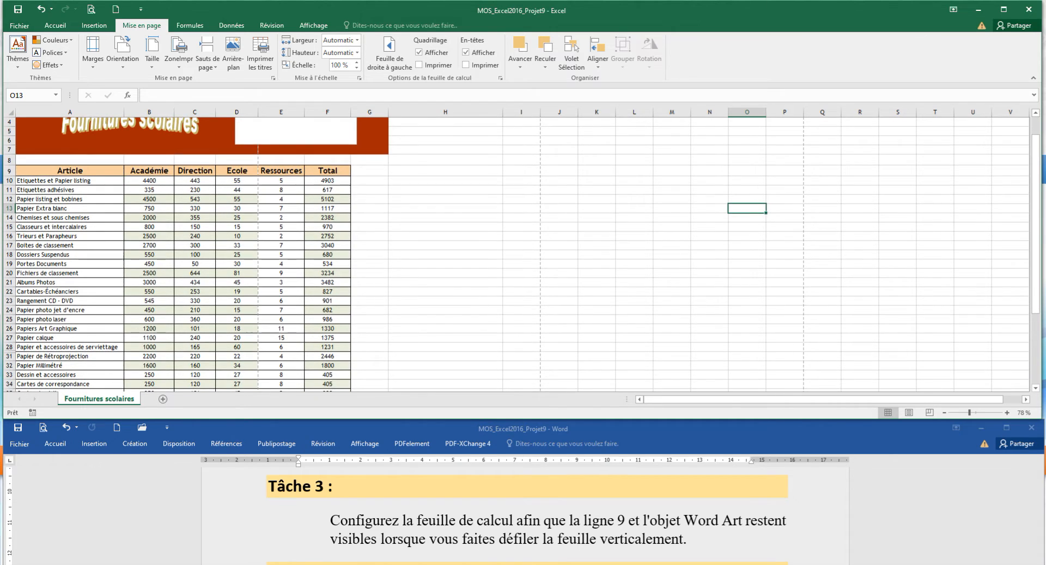
scroll(516, 254, "up", 2)
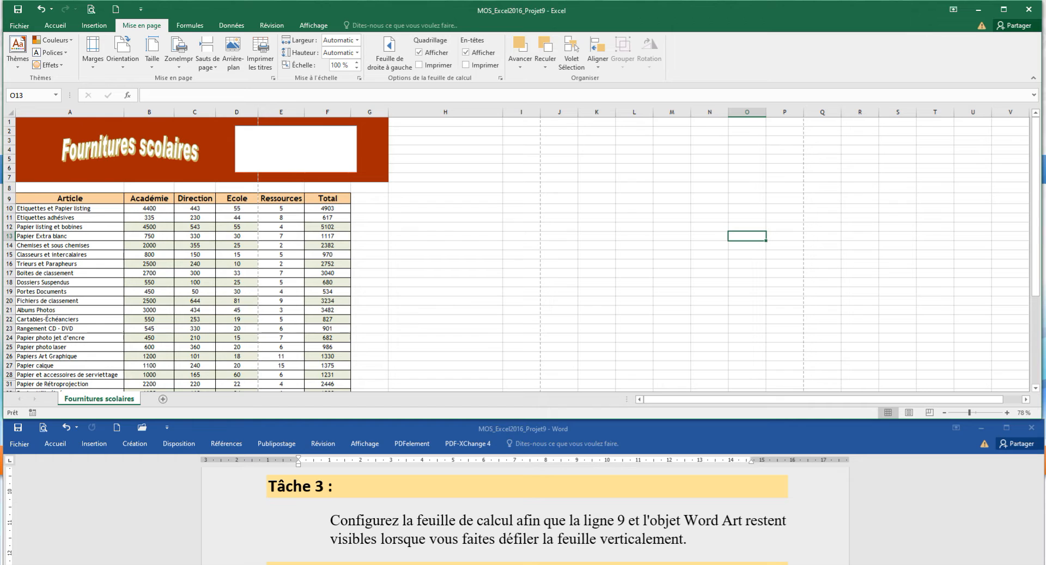
scroll(517, 254, "down", 4)
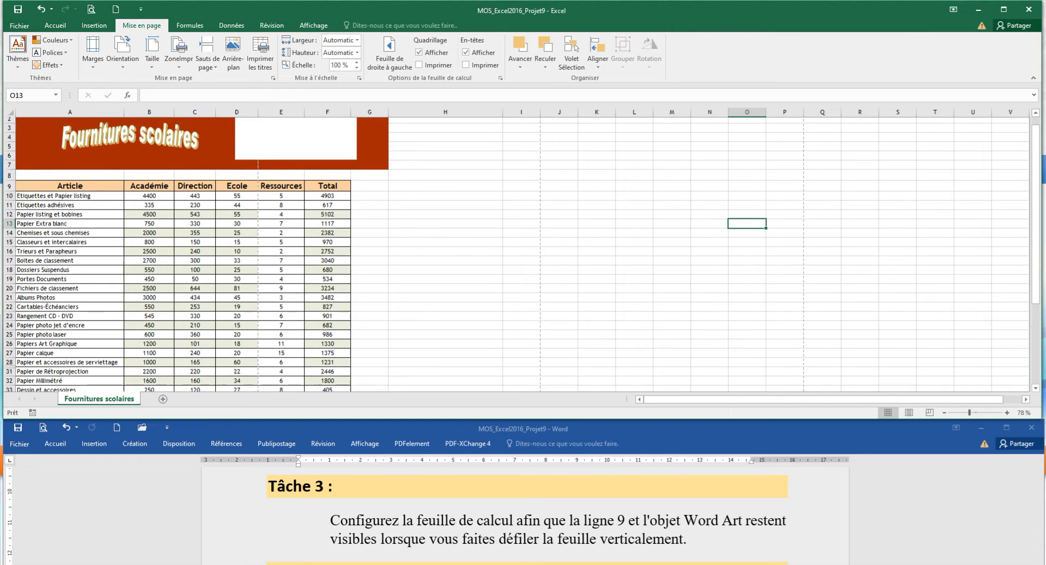
scroll(517, 253, "down", 4)
scroll(516, 253, "up", 4)
scroll(516, 253, "up", 5)
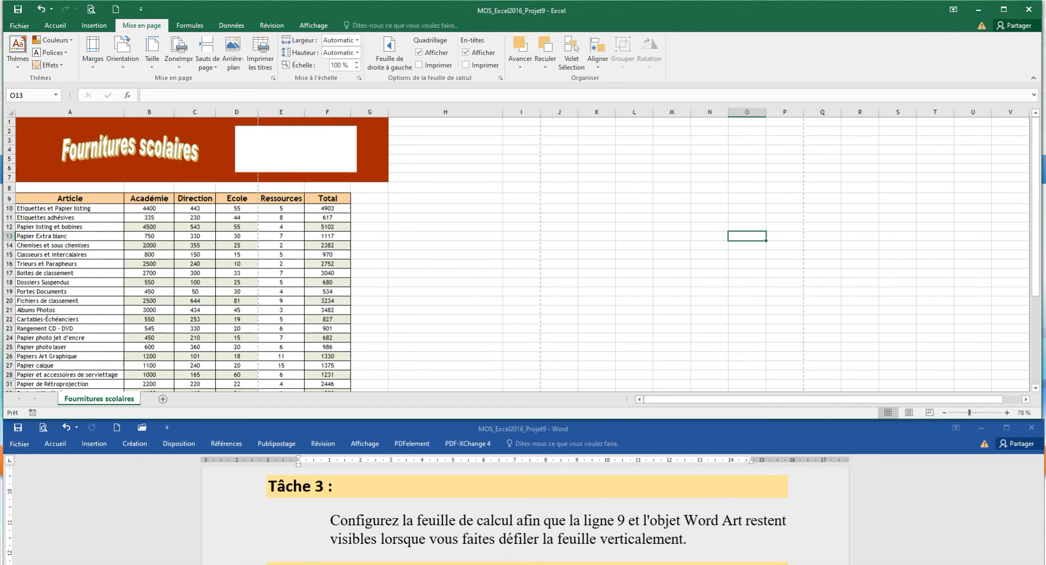
scroll(515, 254, "down", 7)
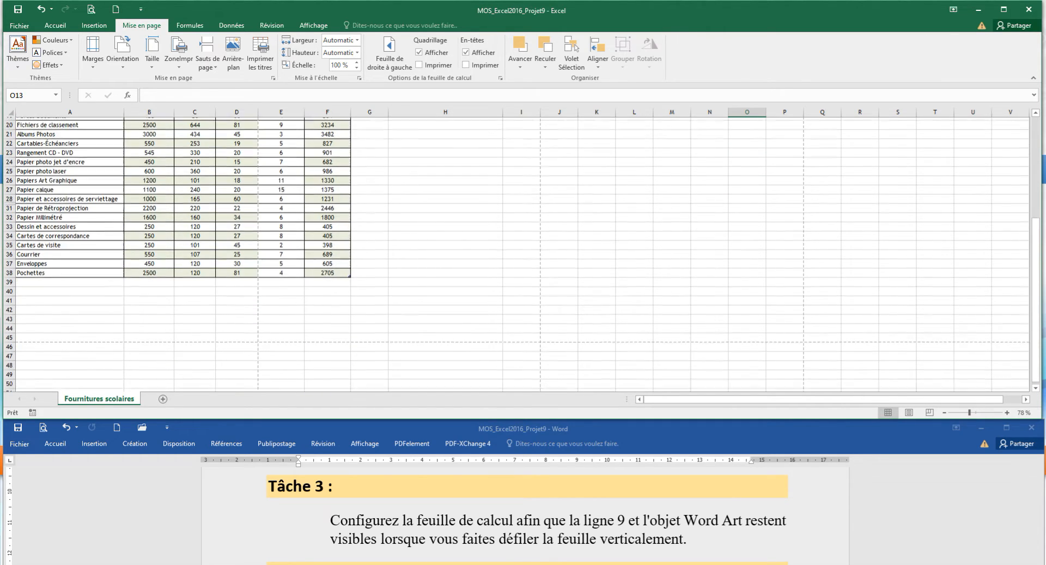
scroll(515, 254, "up", 7)
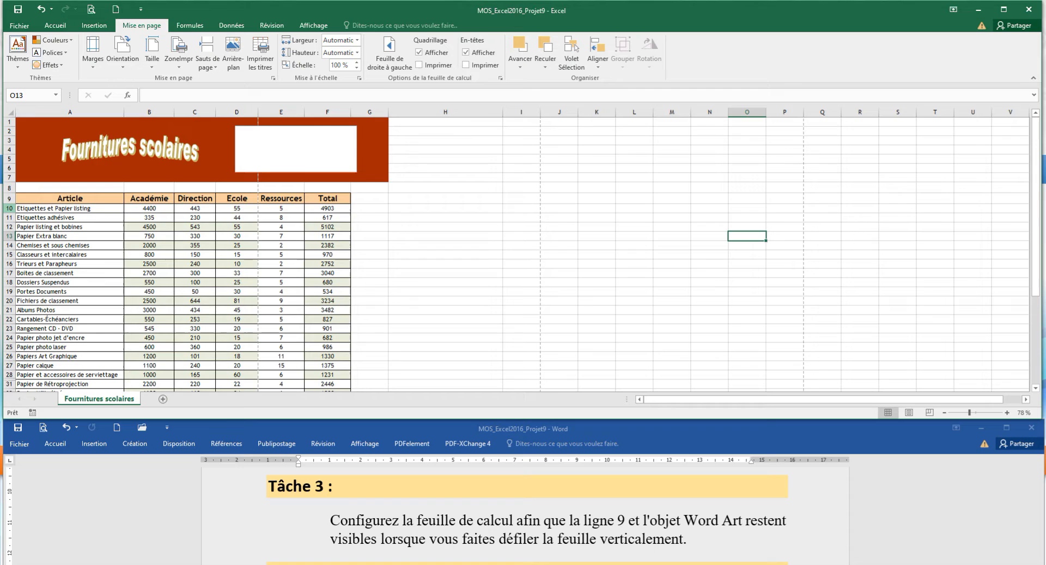
Freeze the panes above row 10 to keep the WordArt banner and header row 9 in view, and check by scrolling
left_click(9, 208)
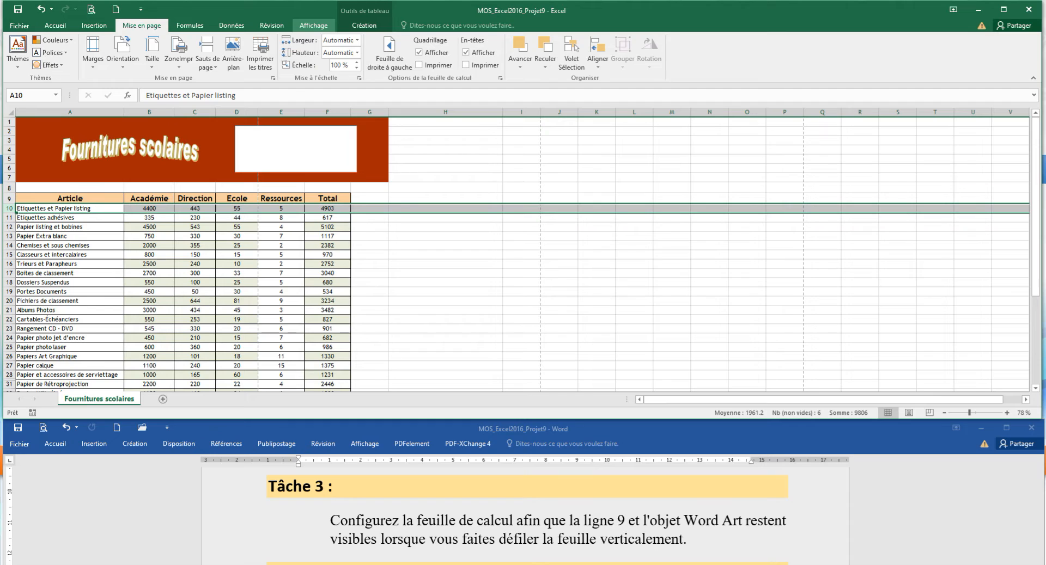
left_click(313, 25)
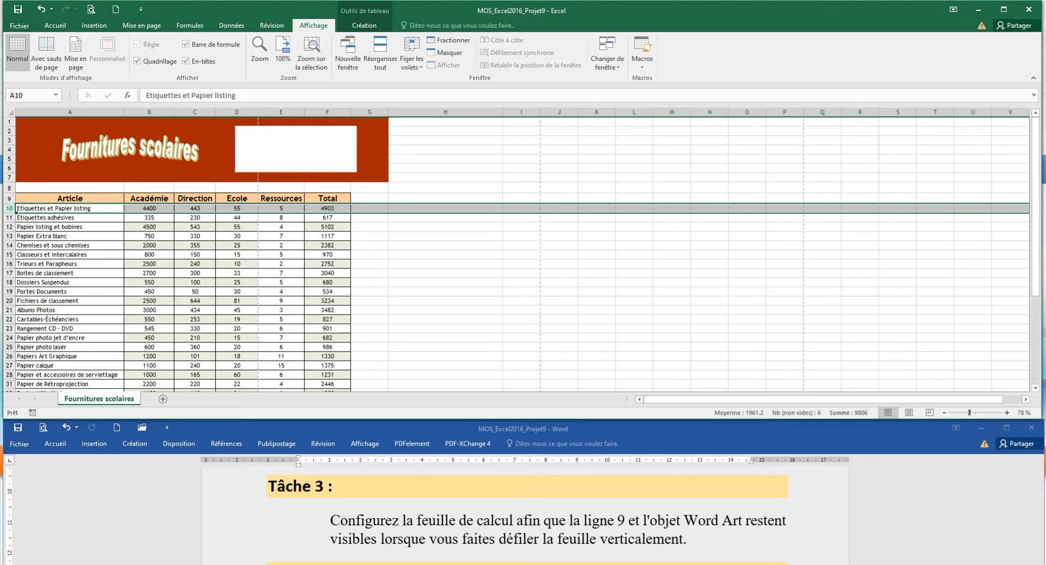
left_click(412, 59)
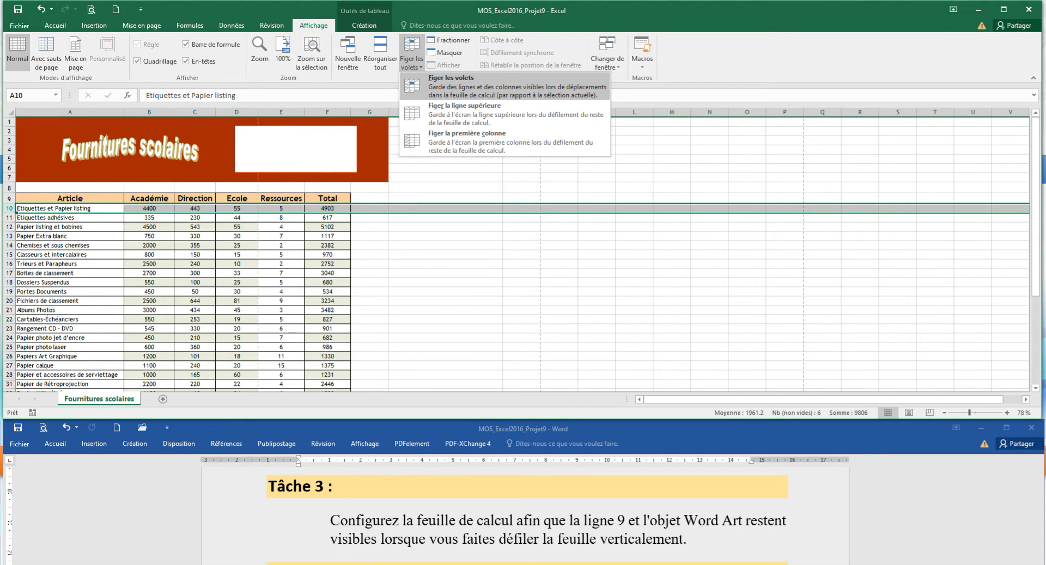
left_click(505, 87)
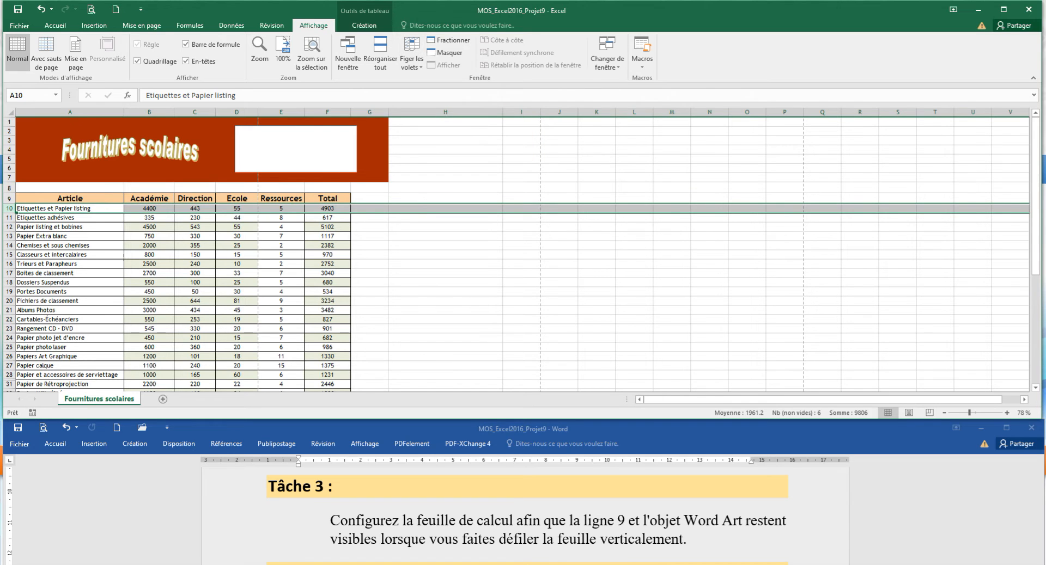
left_click(369, 246)
scroll(515, 297, "down", 4)
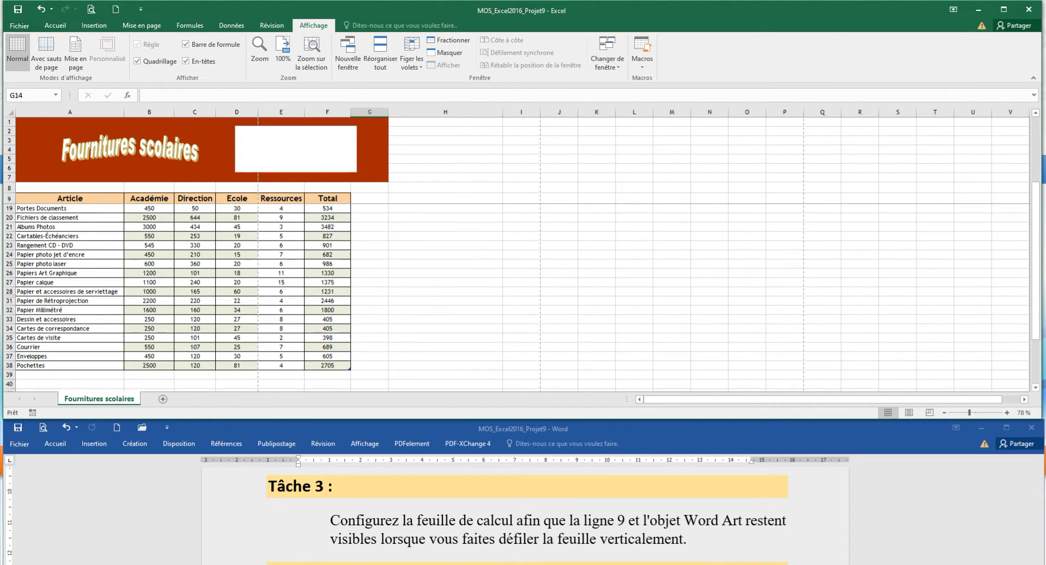
scroll(515, 297, "down", 2)
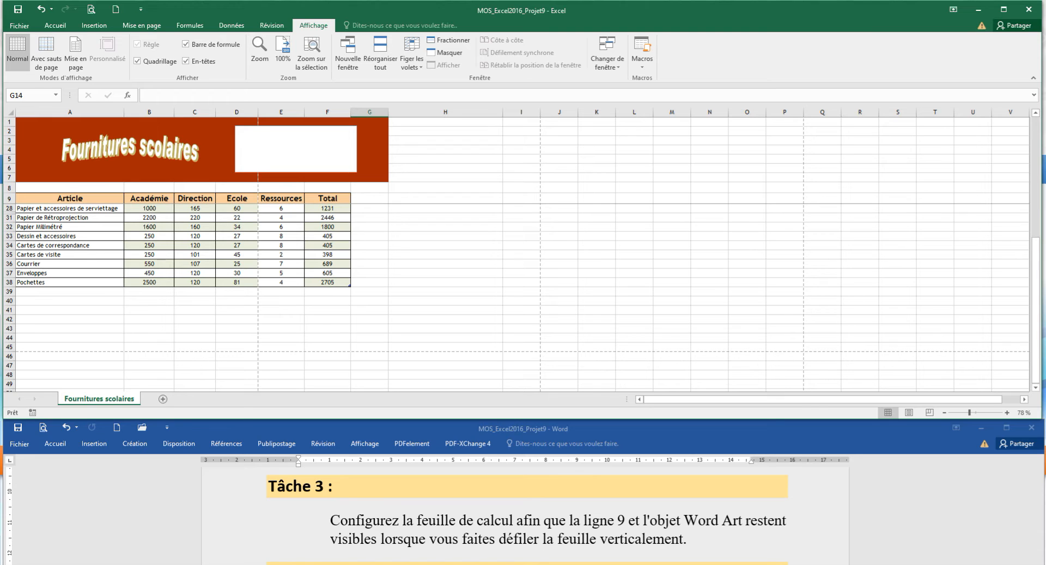
Find Tâche 4 in the Word instructions and copy the text "Fourniture scolaire"
scroll(526, 521, "down", 5)
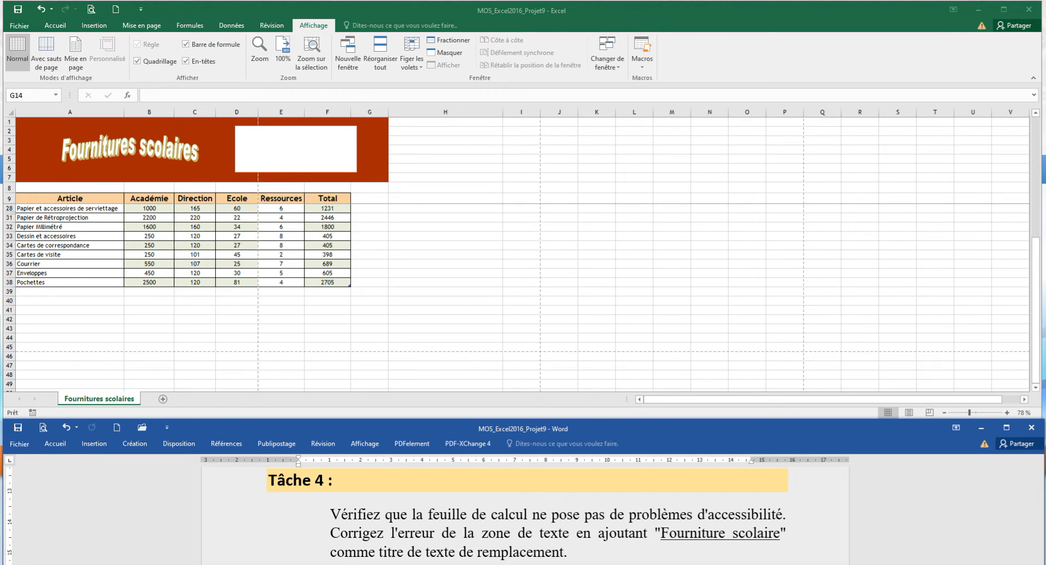
left_click(684, 534)
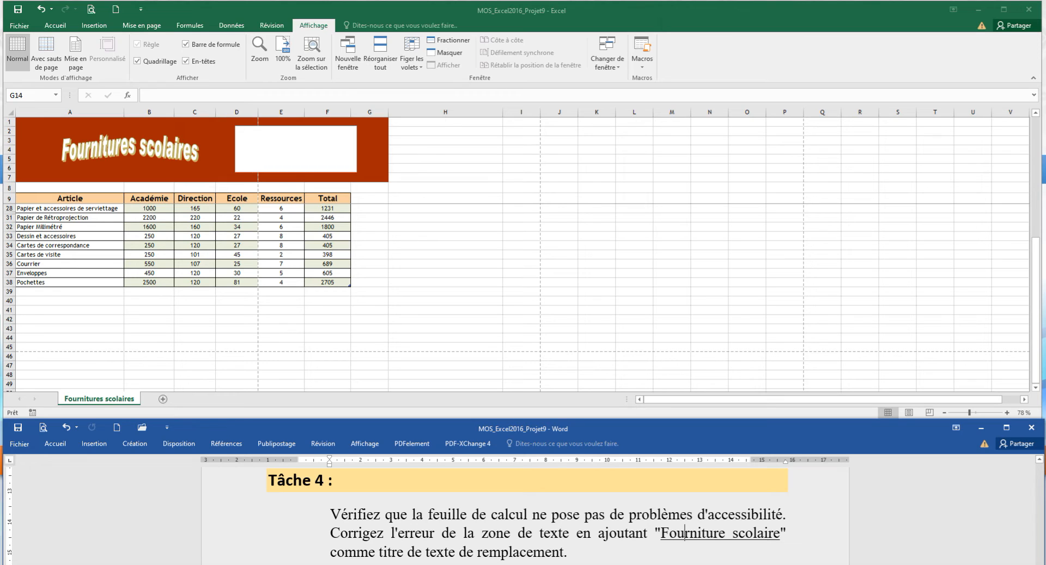
left_click_drag(661, 534, 780, 534)
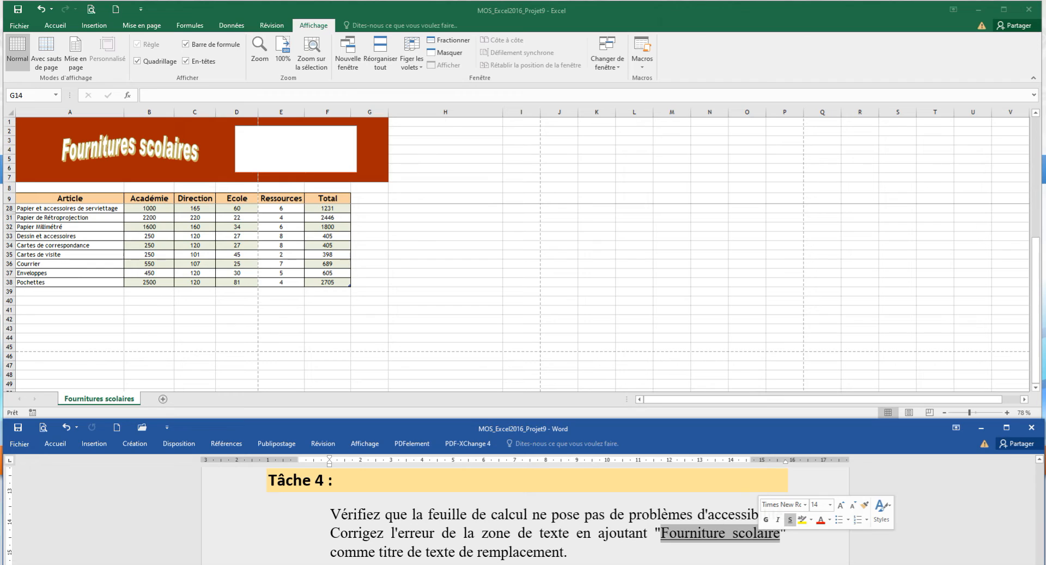
key("ctrl+c")
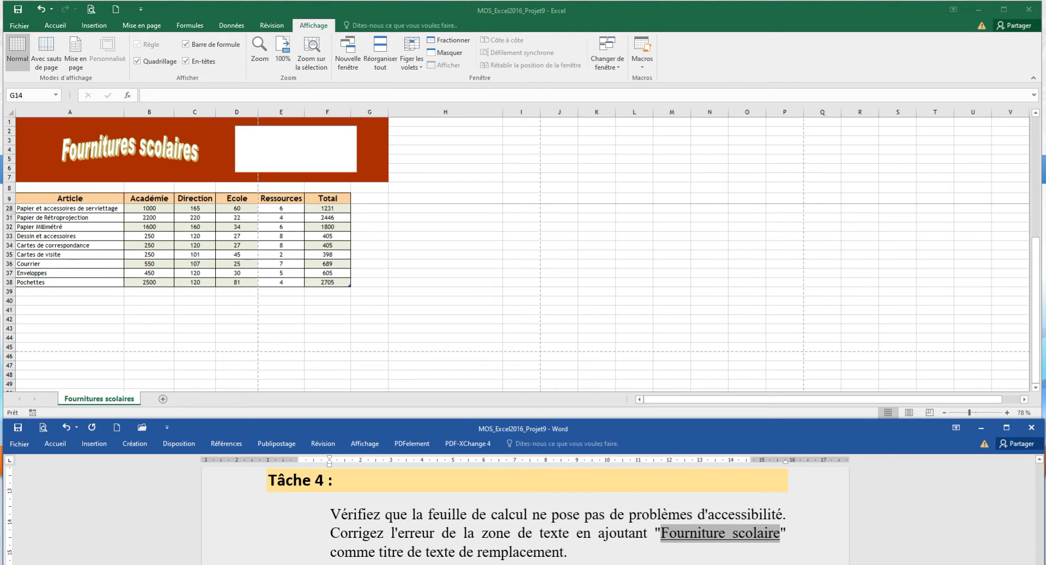
Switch to Excel, run the accessibility check on the workbook, and select the ZoneTexte 2 missing alternative text error
key("alt+Tab")
scroll(516, 298, "up", 5)
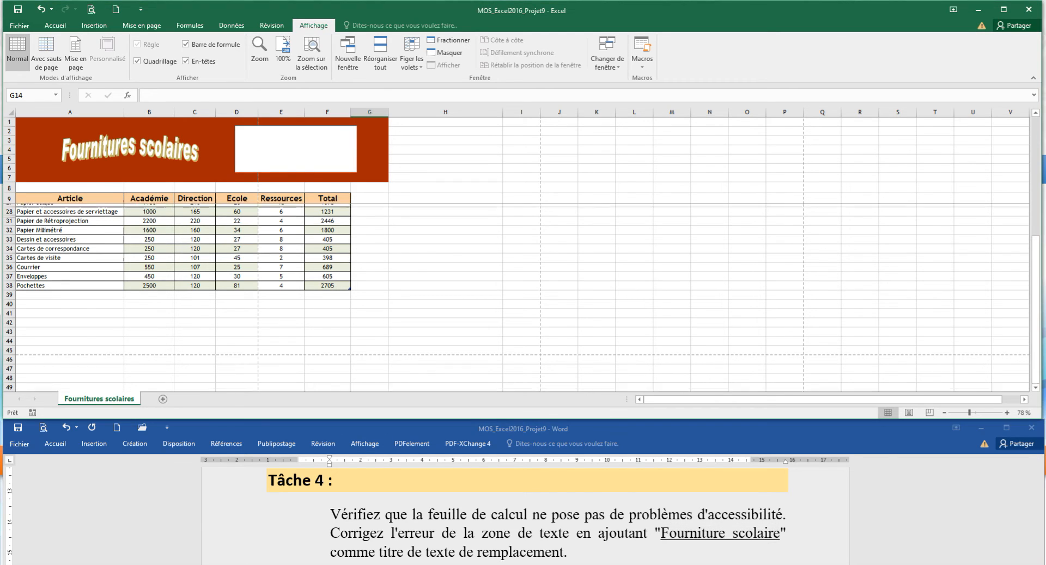
left_click(19, 26)
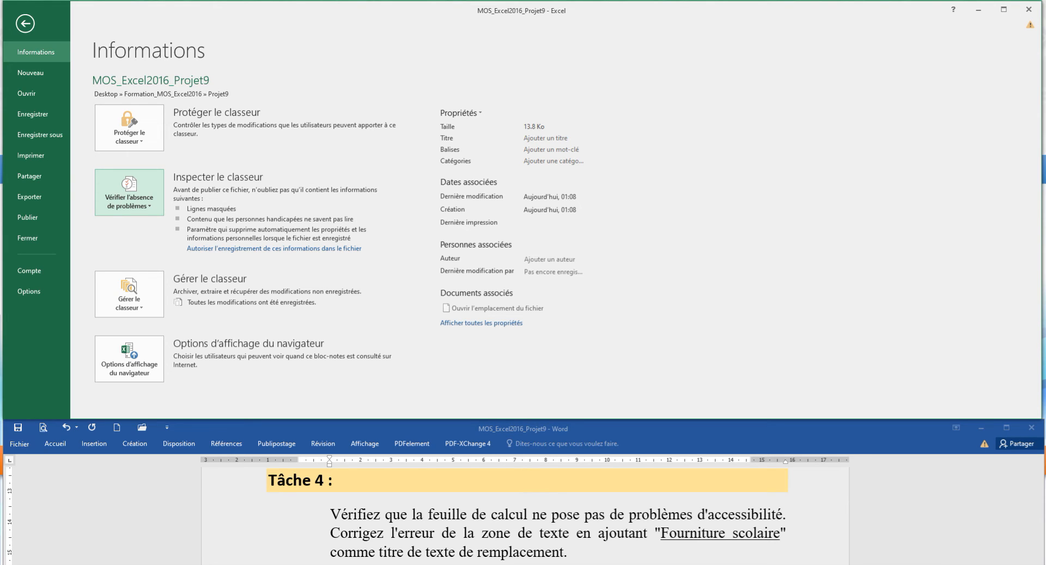
left_click(129, 194)
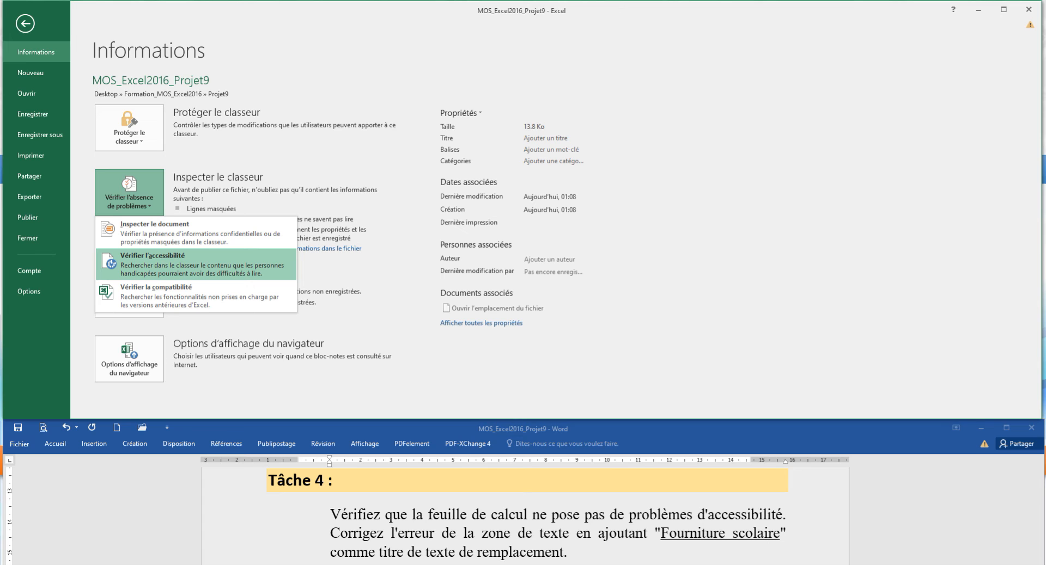
left_click(201, 264)
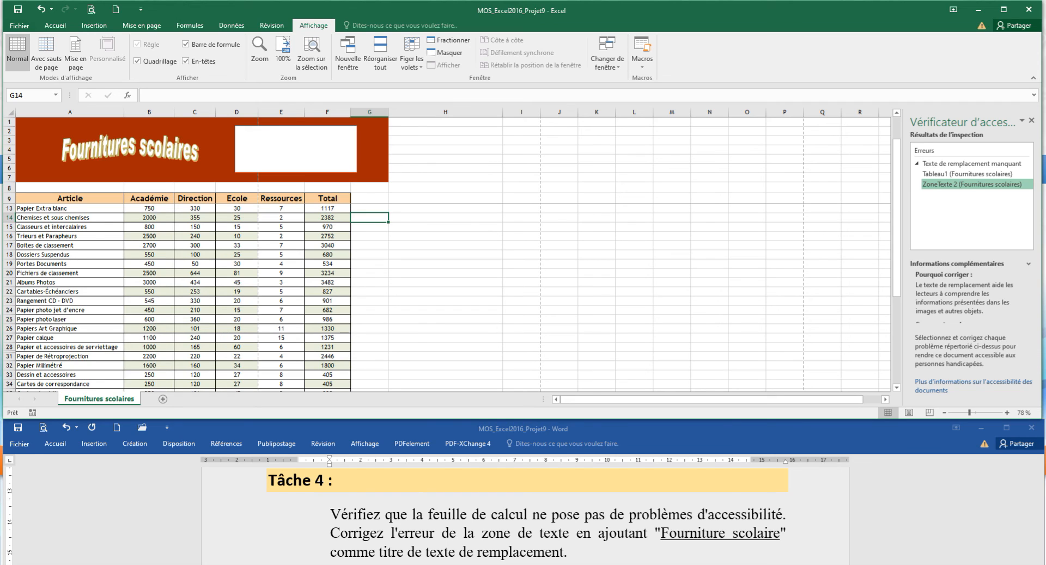
Give the white text box in the banner the alternative text title "Fourniture scolaire", using the wording from Tâche 4 in Word
left_click_drag(661, 534, 780, 534)
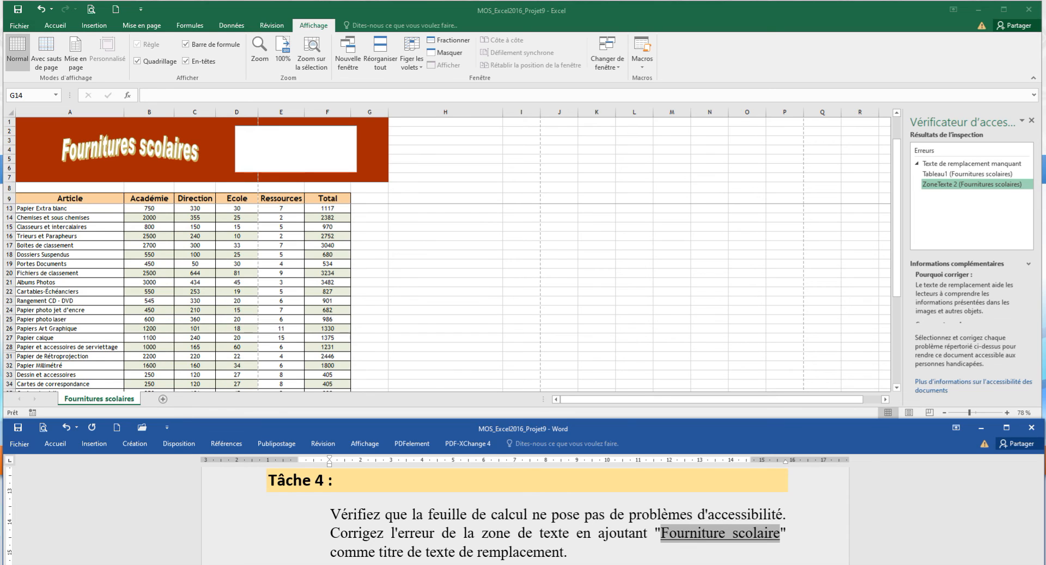
left_click(369, 218)
left_click(296, 149)
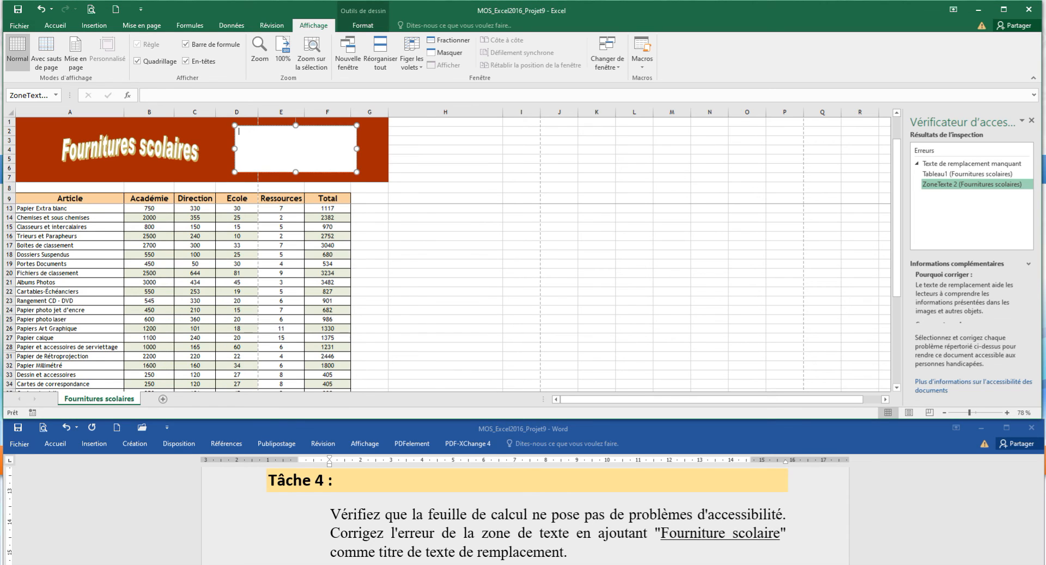
right_click(307, 127)
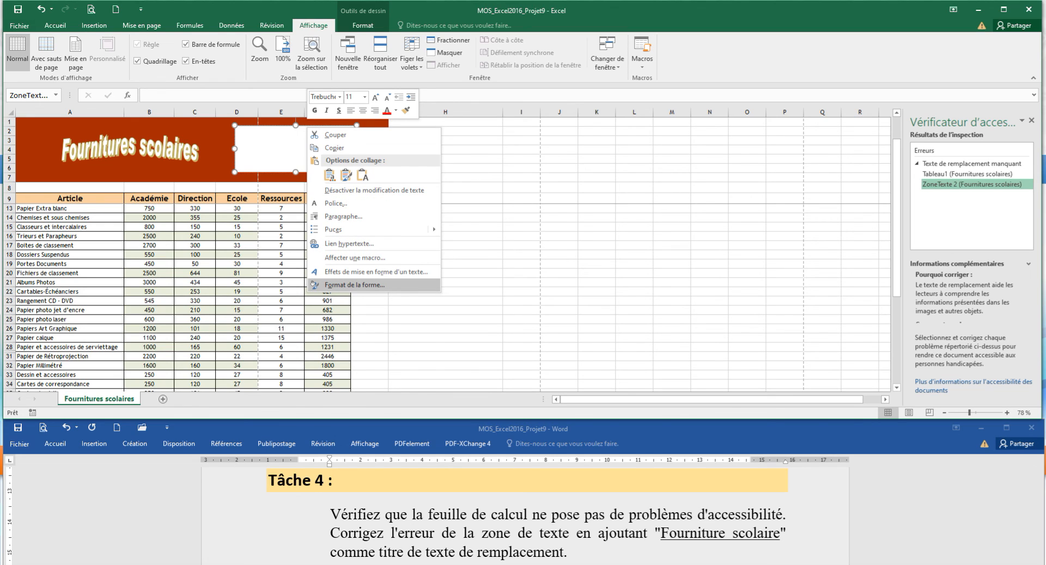
left_click(354, 285)
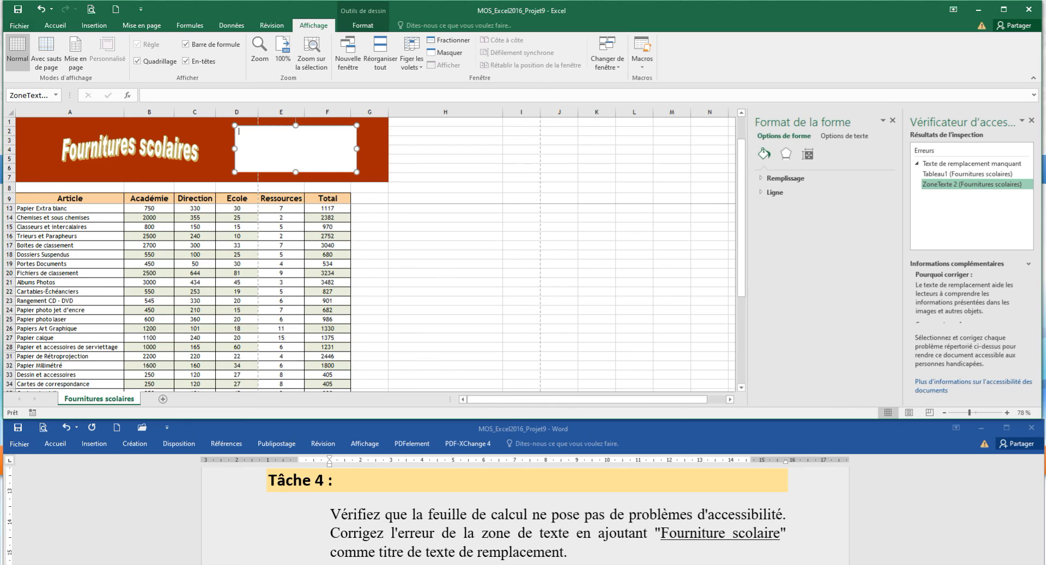
left_click(807, 154)
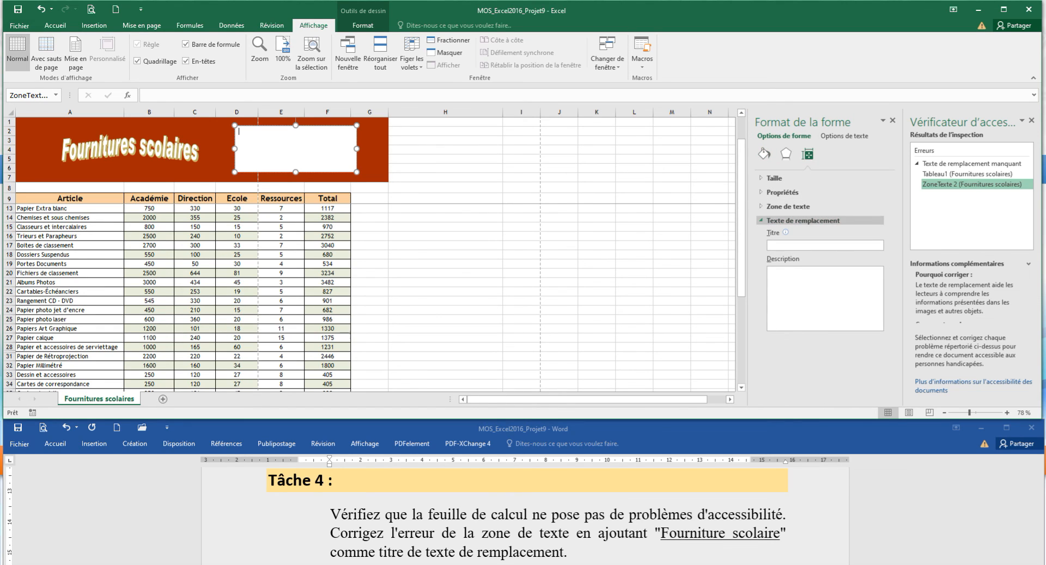
left_click(803, 220)
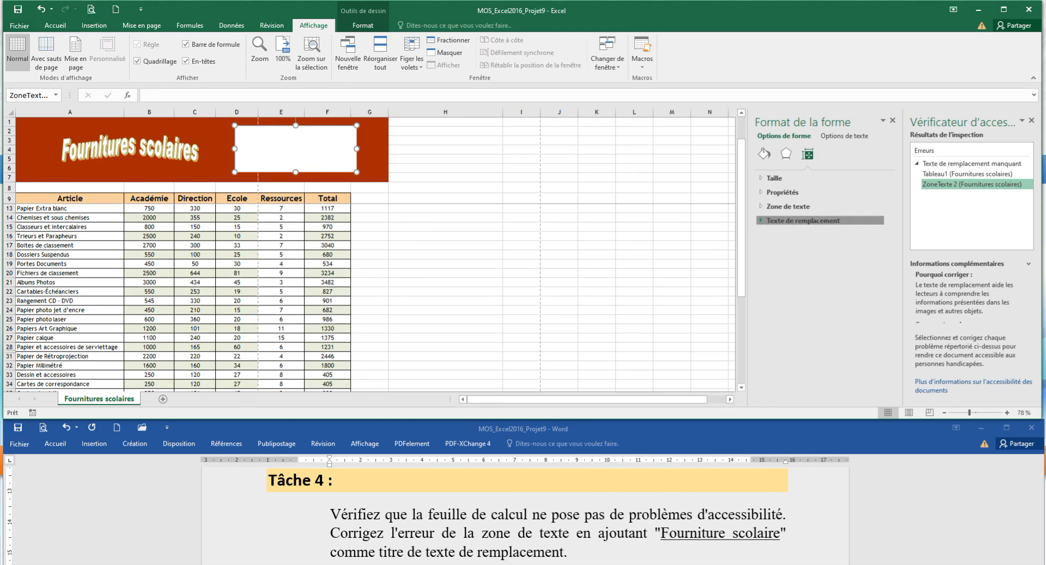
left_click(803, 220)
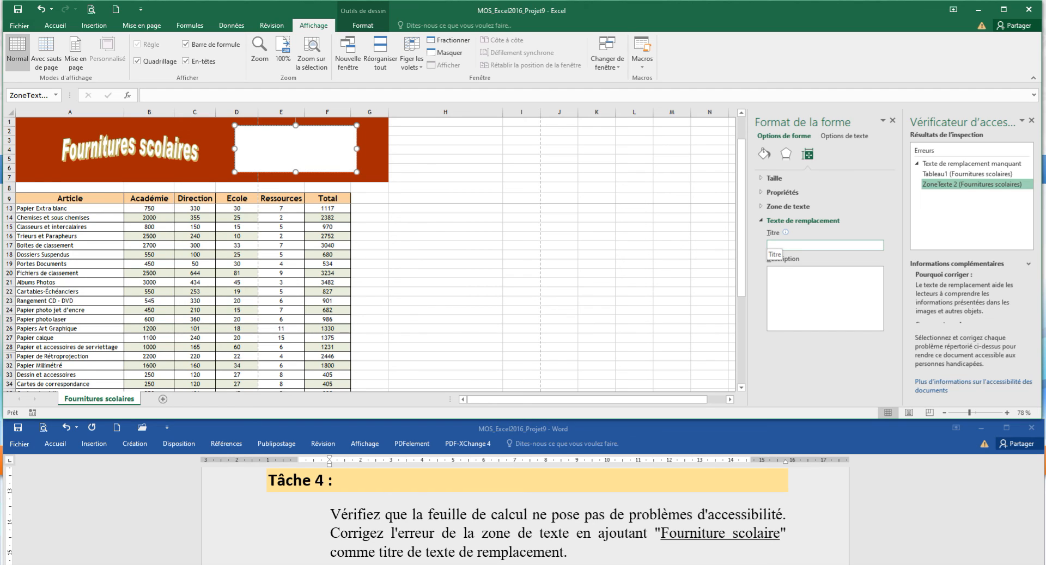
left_click(771, 246)
key("ctrl+v")
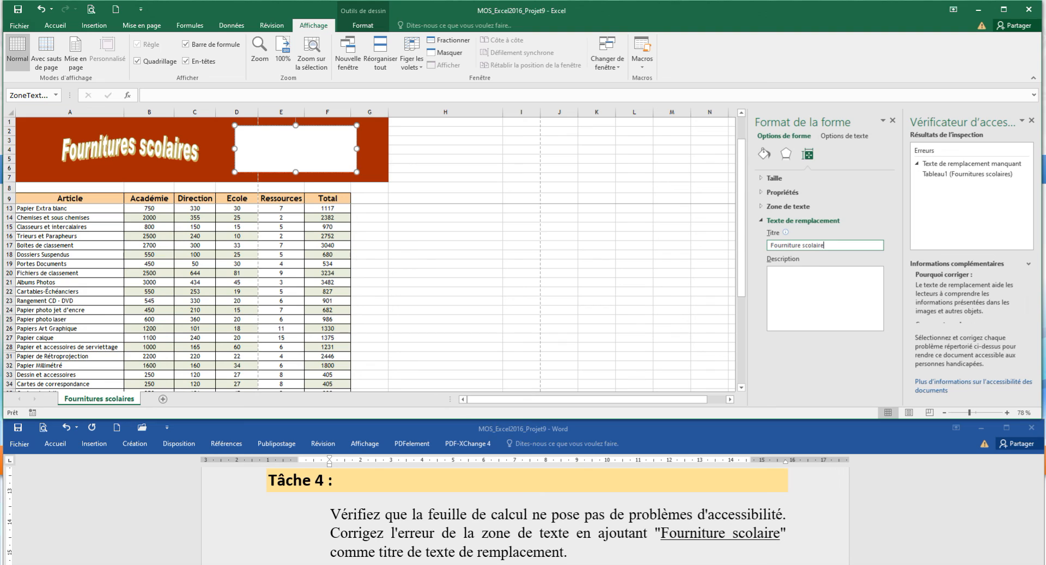
Close the shape formatting and accessibility checker panes and deselect the text box by selecting cell H18
left_click(801, 220)
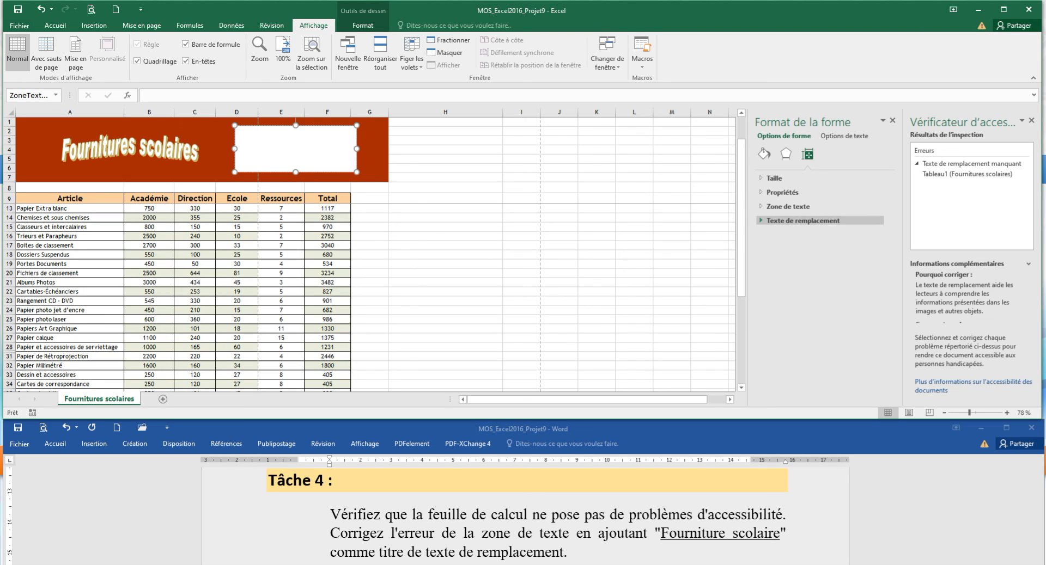
left_click(892, 120)
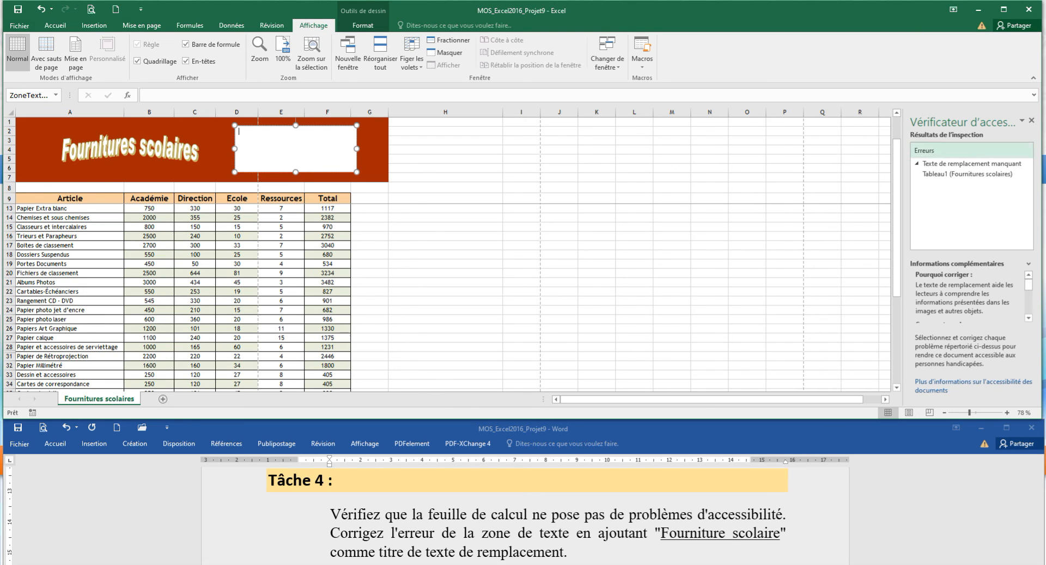
left_click(1031, 121)
left_click(445, 255)
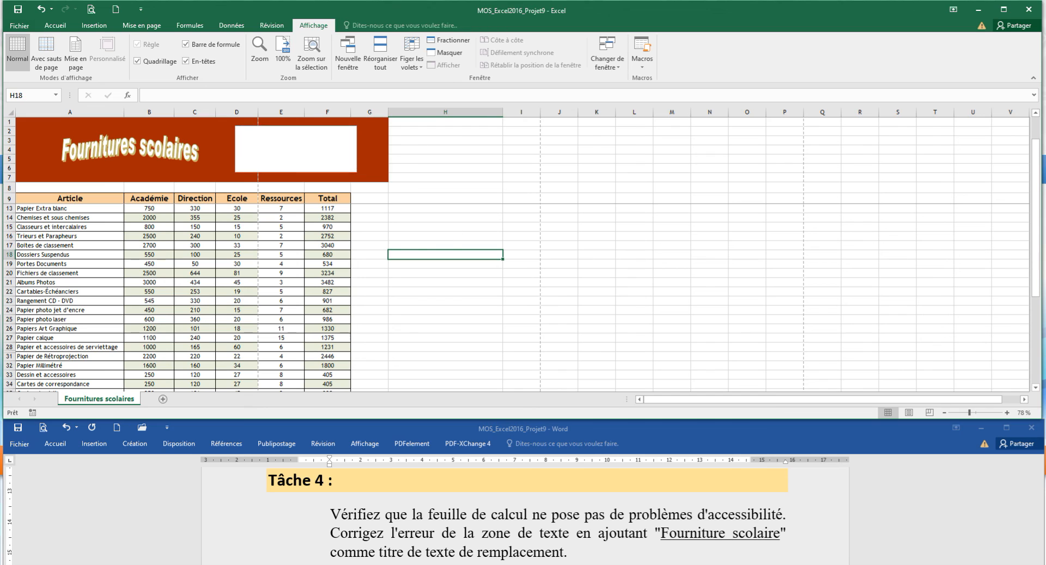
Move the Word instructions window up over the lower part of the Excel sheet and review the tasks back to Tâche 2
scroll(490, 297, "down", 3)
left_click_drag(661, 534, 780, 534)
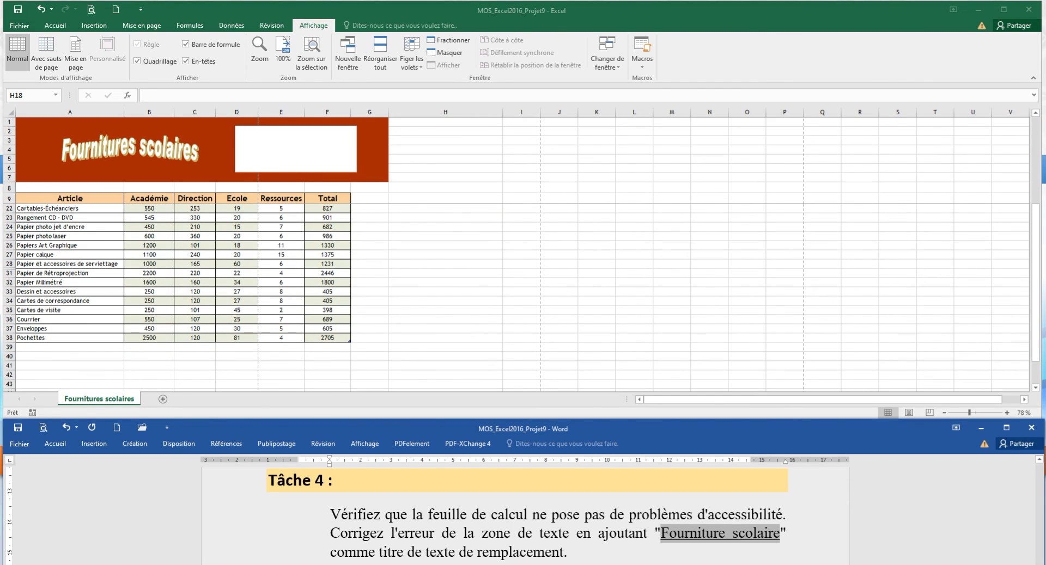
left_click_drag(676, 423, 665, 333)
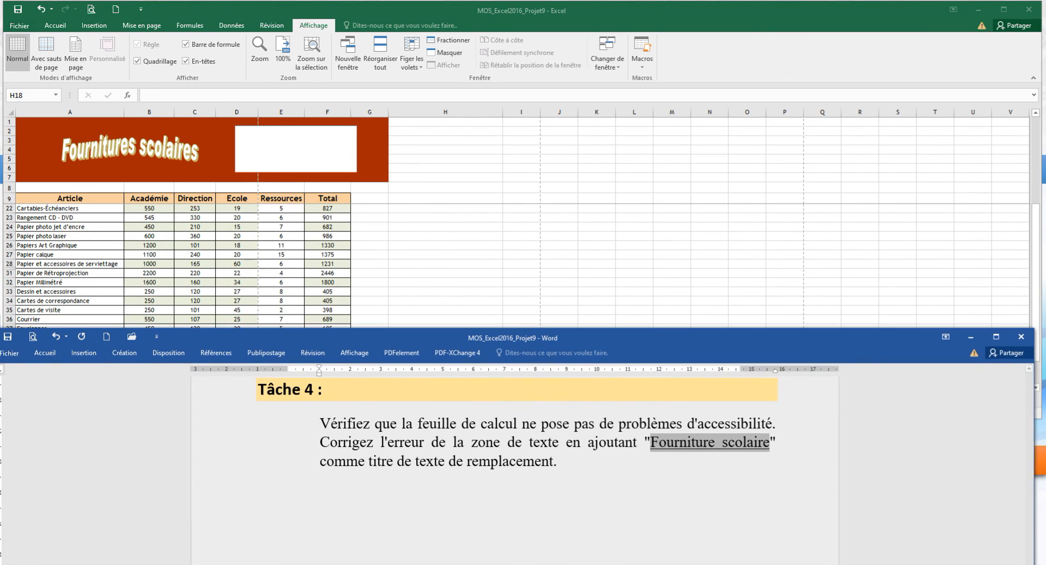
scroll(516, 463, "up", 4)
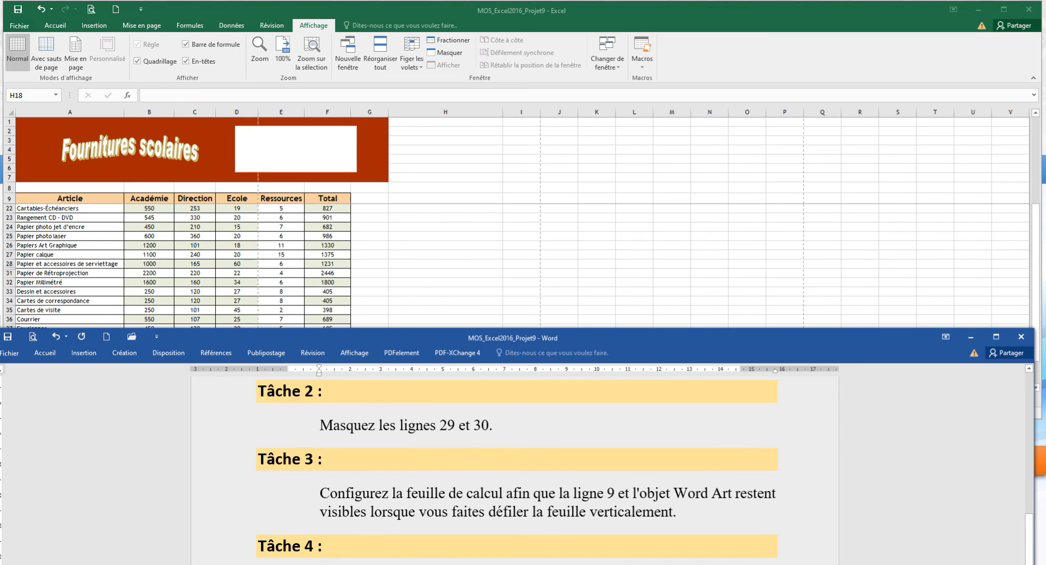